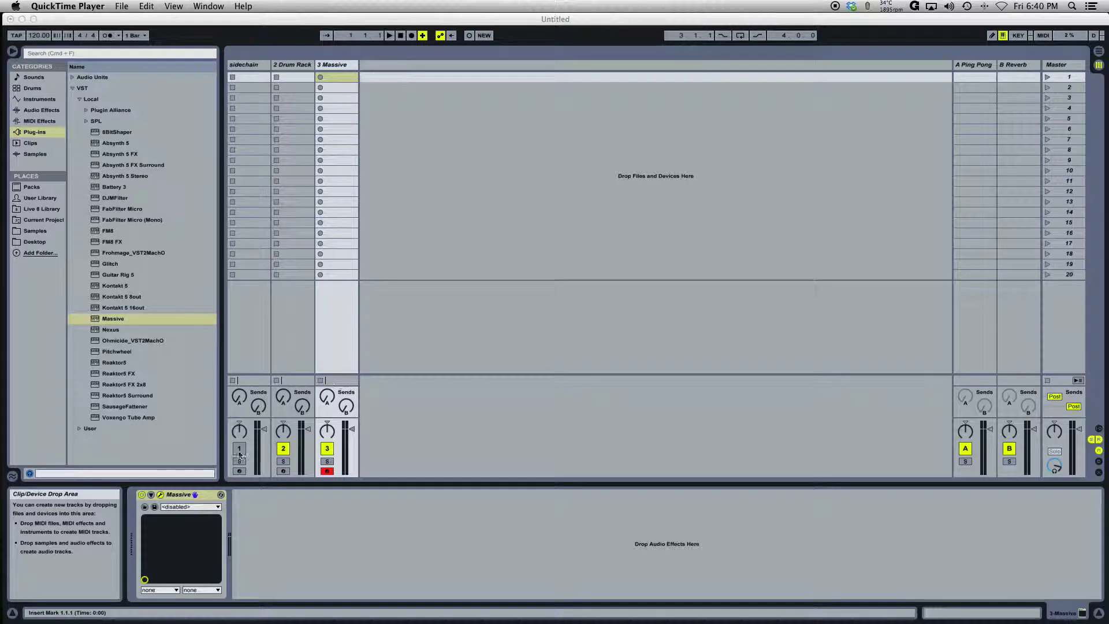
- Open the Massive plug-in's window on track 3 and display its envelope 4 settings
click(161, 495)
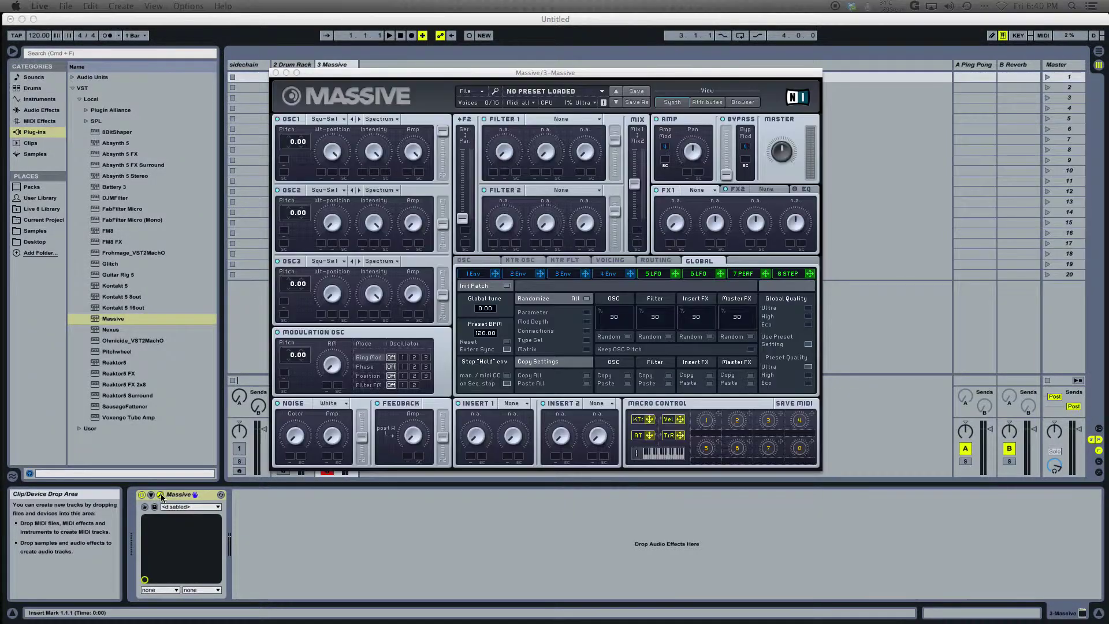
click(161, 495)
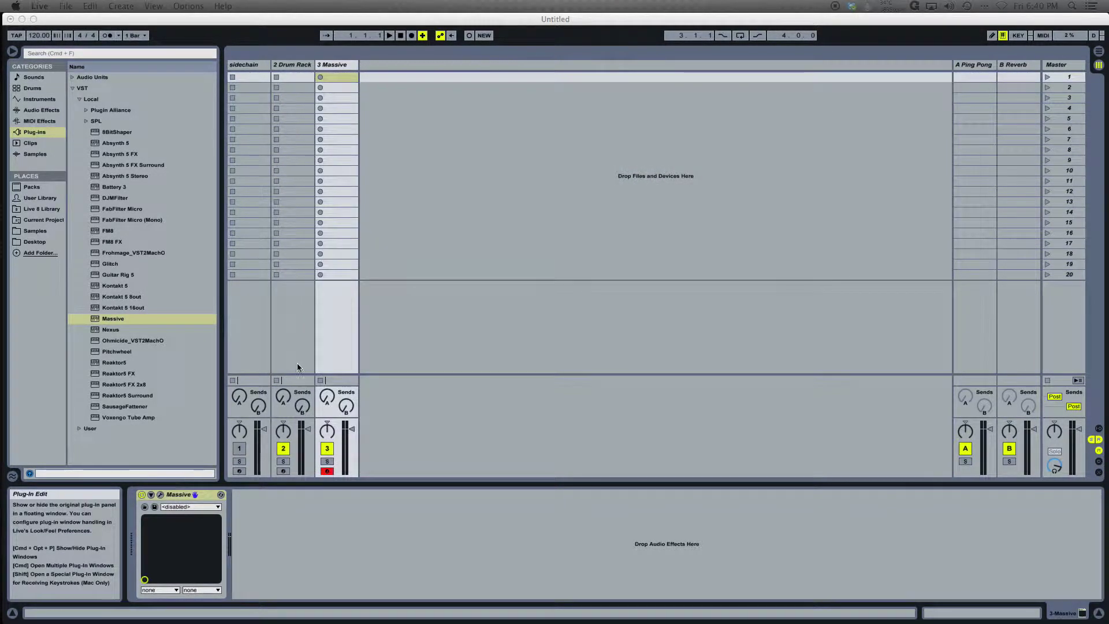
click(161, 495)
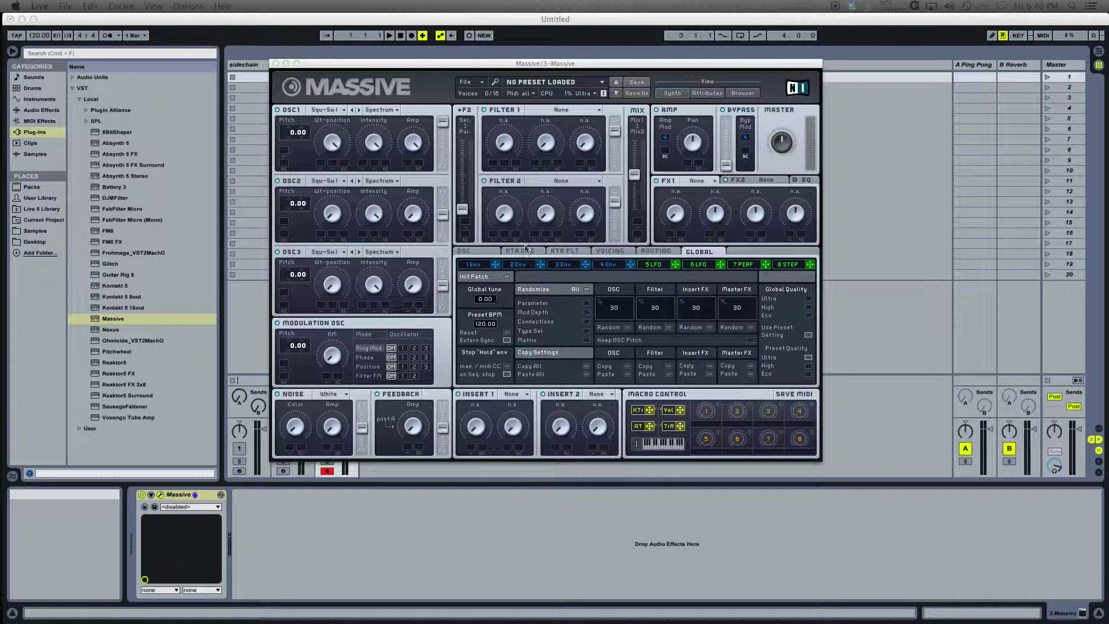
click(589, 66)
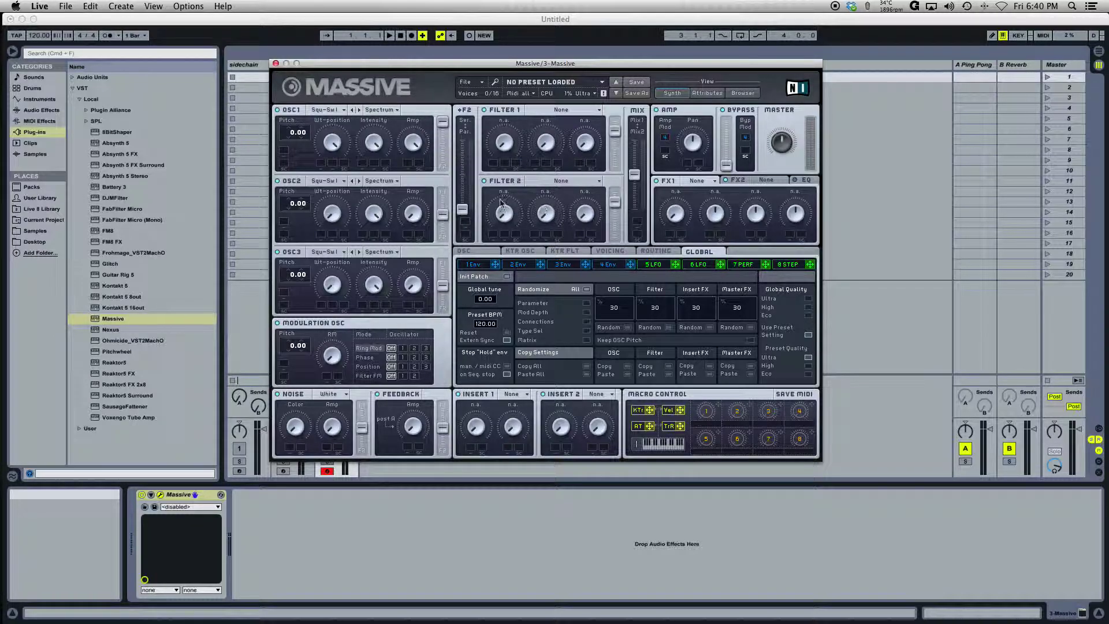
click(615, 251)
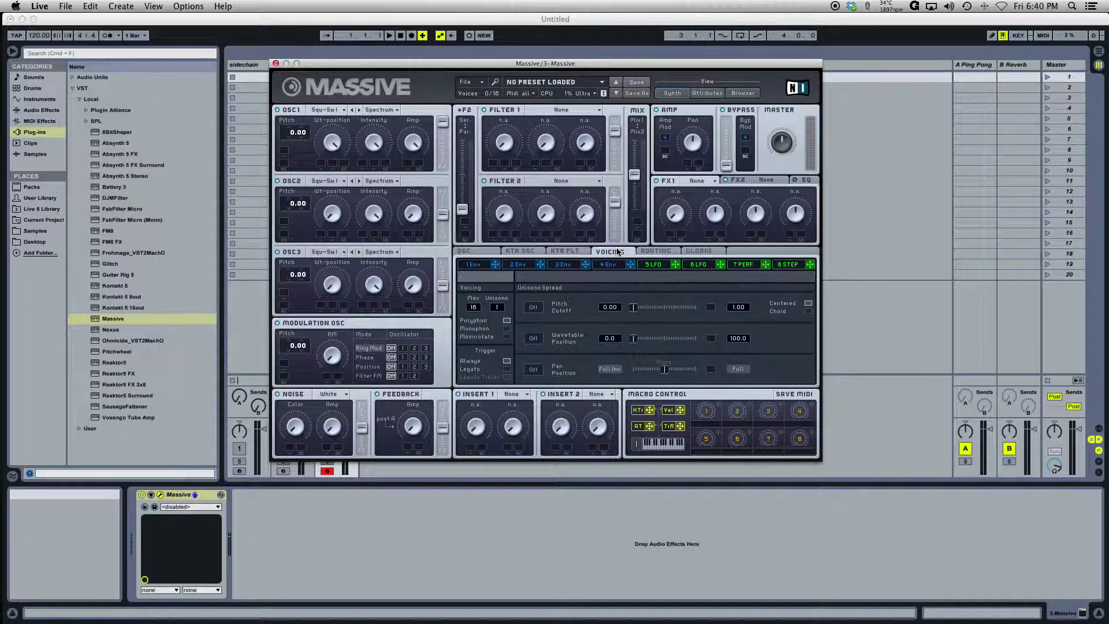
click(613, 266)
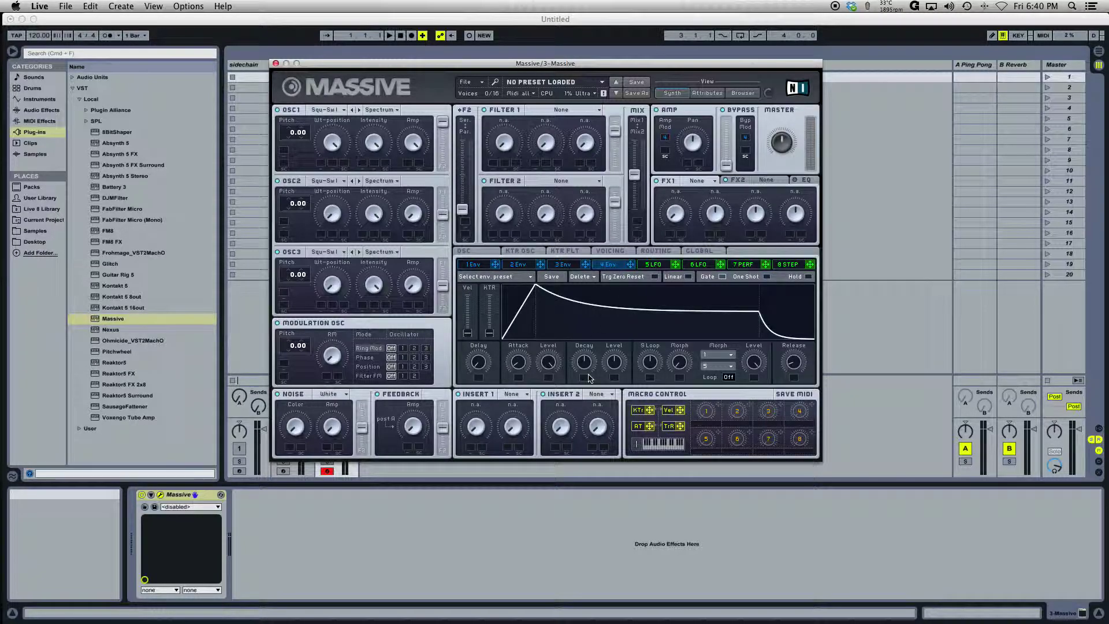
- Raise envelope 4's decay level to maximum and shorten its attack, playing test notes to hear the effect
drag(608, 370, 623, 280)
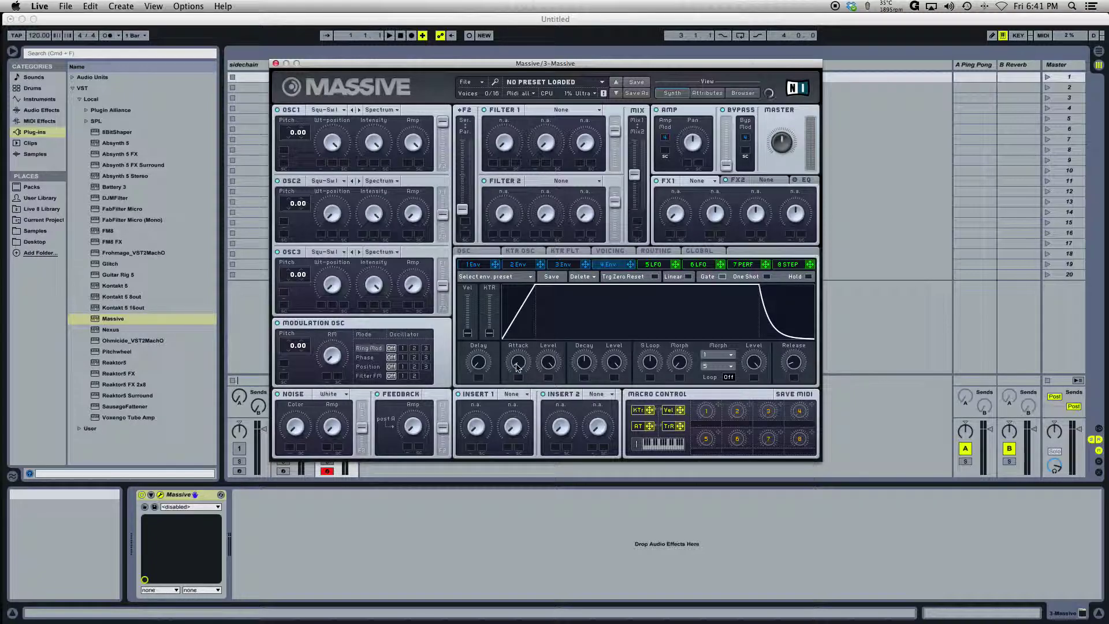
drag(518, 363, 516, 381)
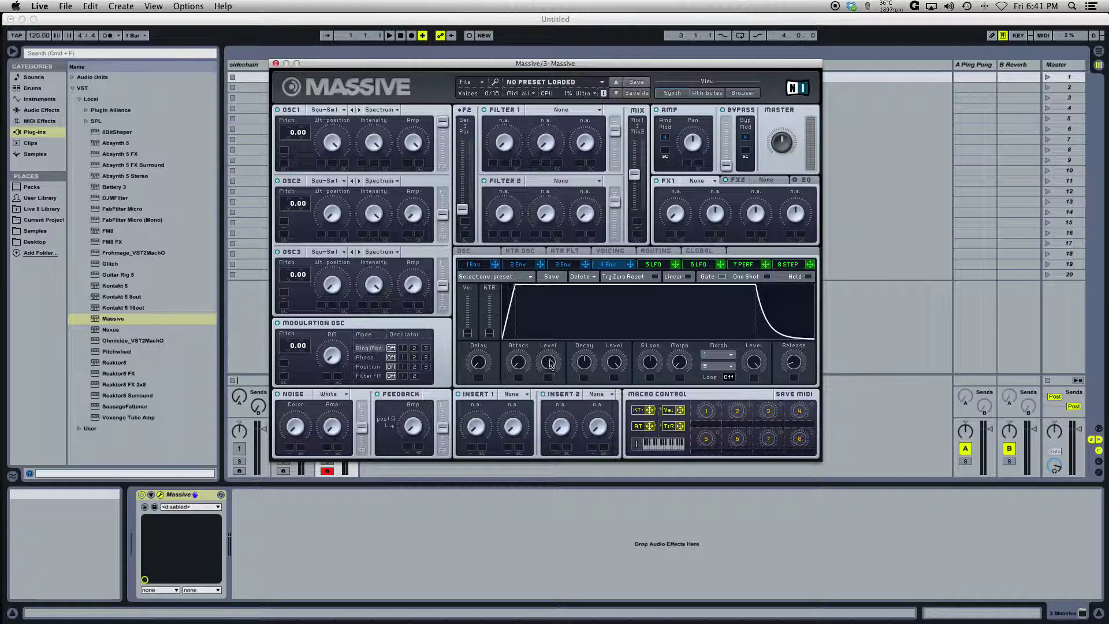
key(a)
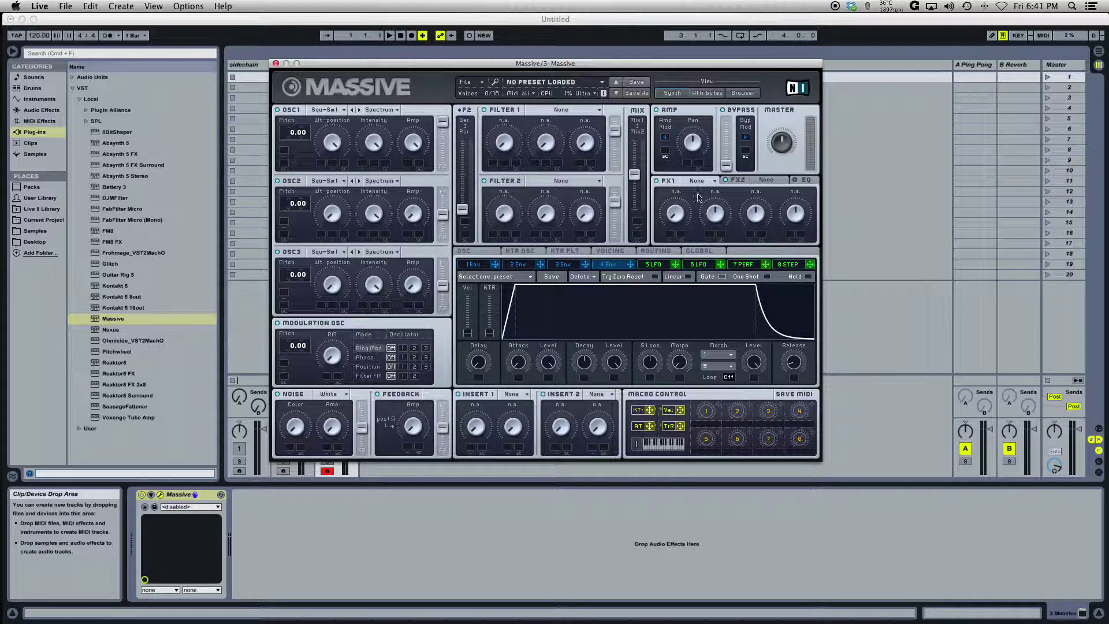
key(a)
key(a)
key(a)
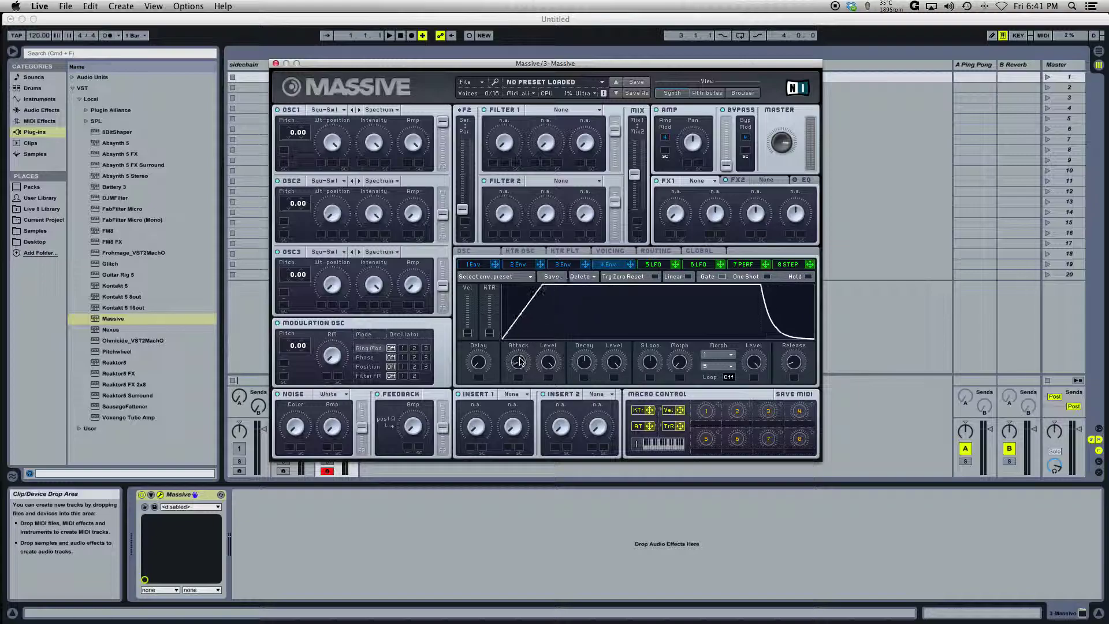
key(a)
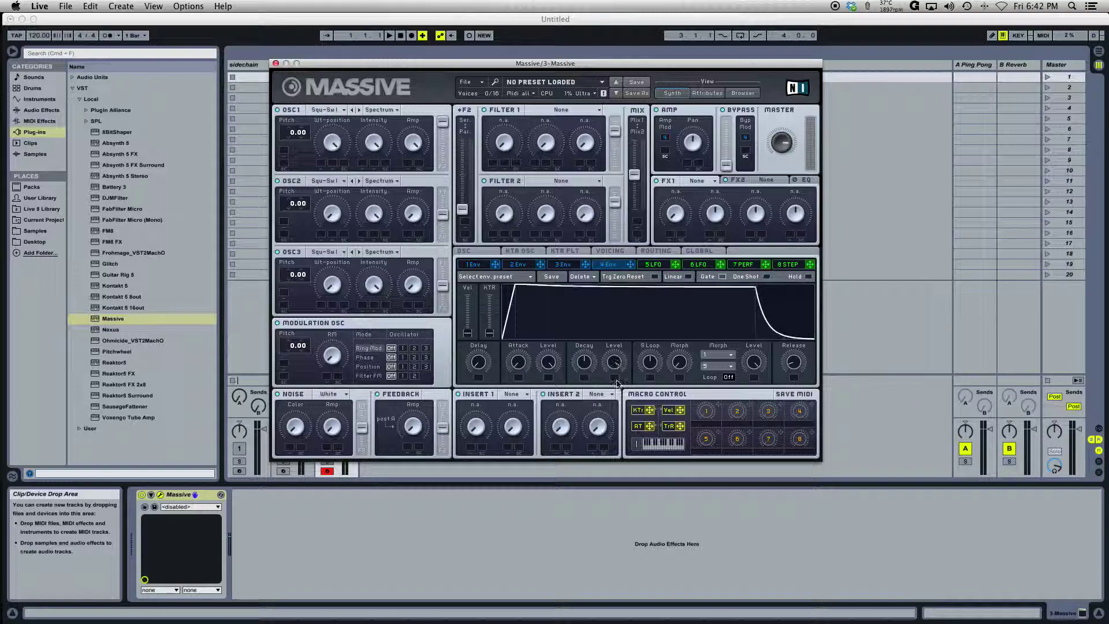
- Lower the envelope's decay level to zero and try different decay times while playing a test note
drag(614, 363, 610, 510)
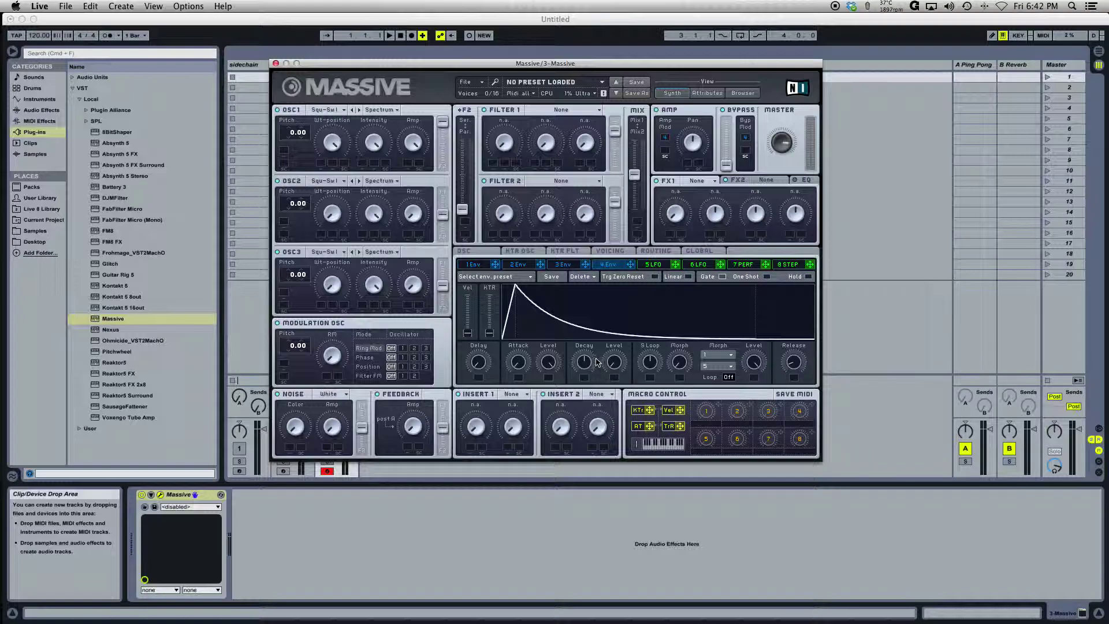
drag(592, 364, 585, 388)
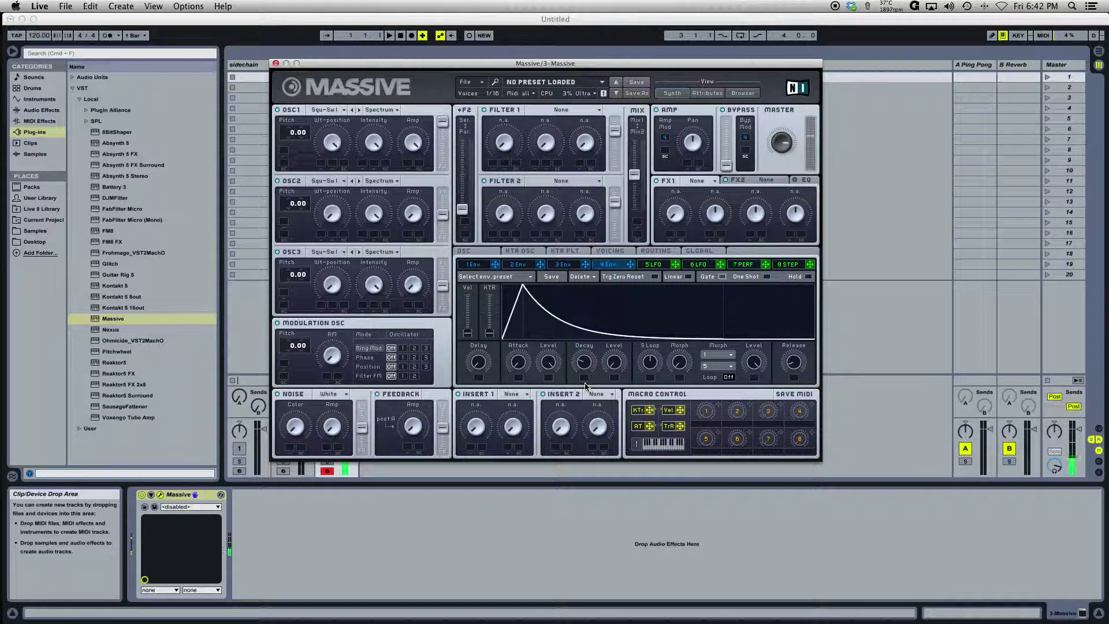
mouse_move(584, 368)
mouse_down()
mouse_move(597, 346)
mouse_move(599, 365)
mouse_move(602, 345)
mouse_up()
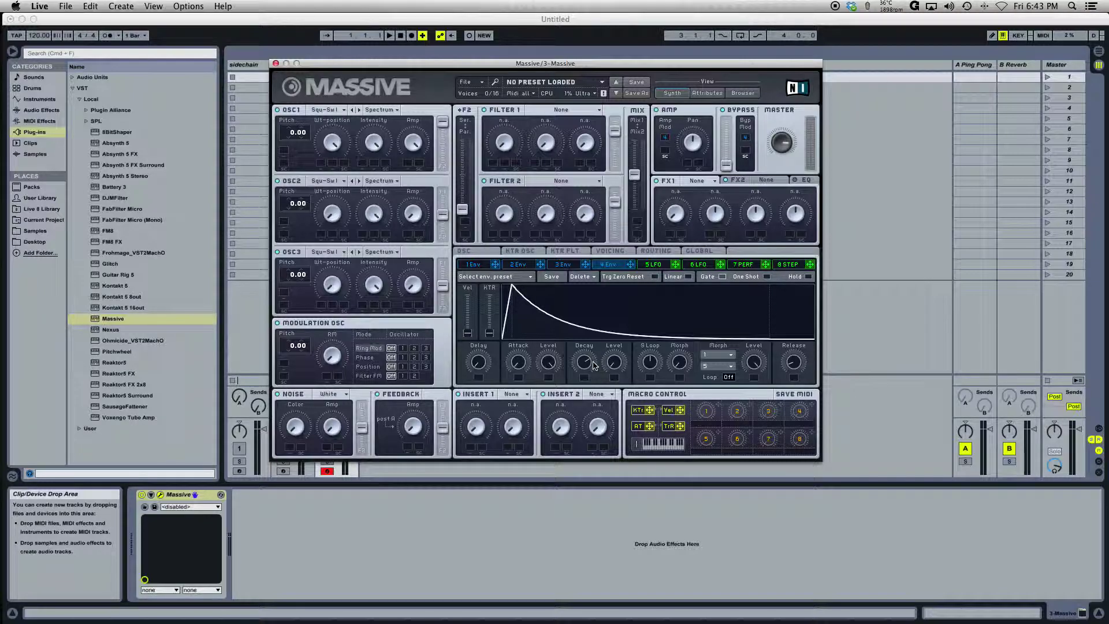
key(a)
drag(590, 370, 590, 390)
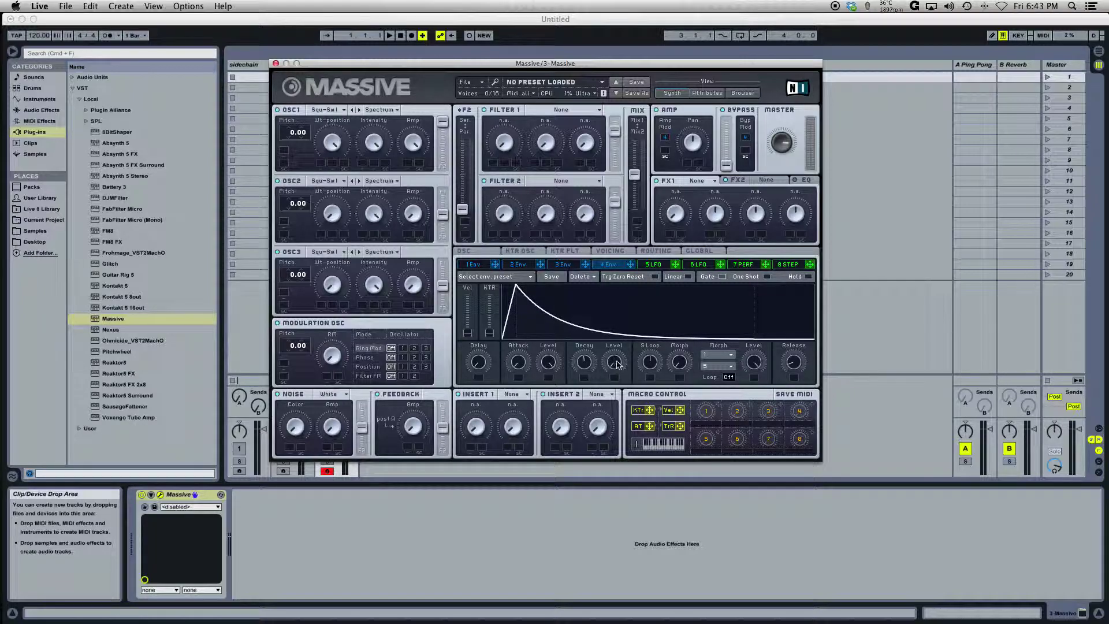
- Bring the envelope's decay level to full, then about halfway, and try longer and shorter decay times with a test note
drag(614, 364, 626, 262)
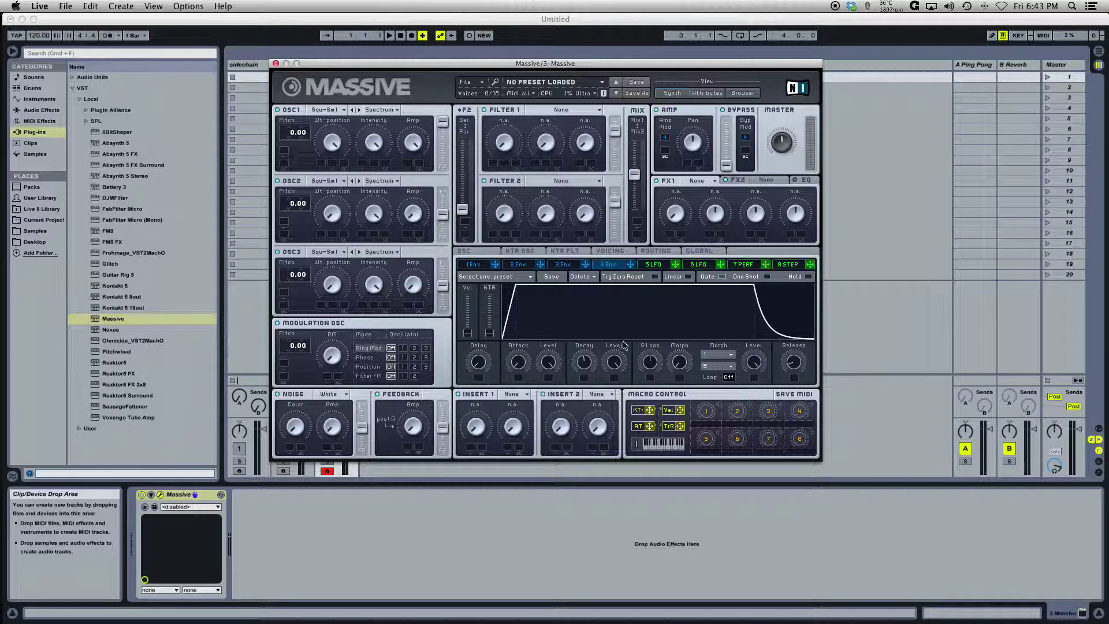
drag(620, 364, 616, 417)
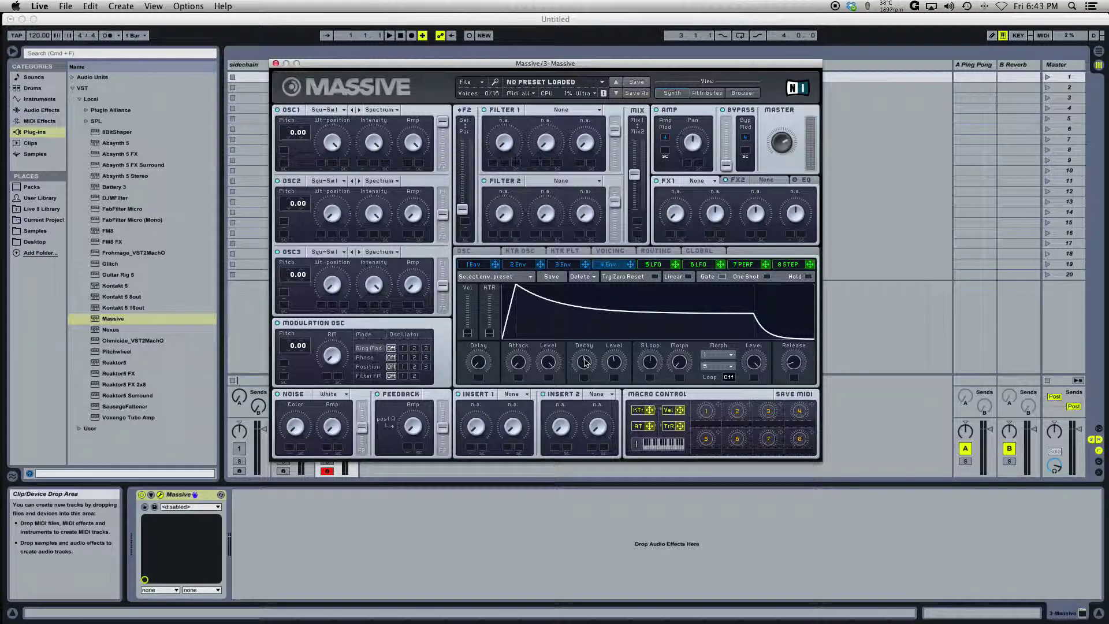
drag(584, 362, 591, 322)
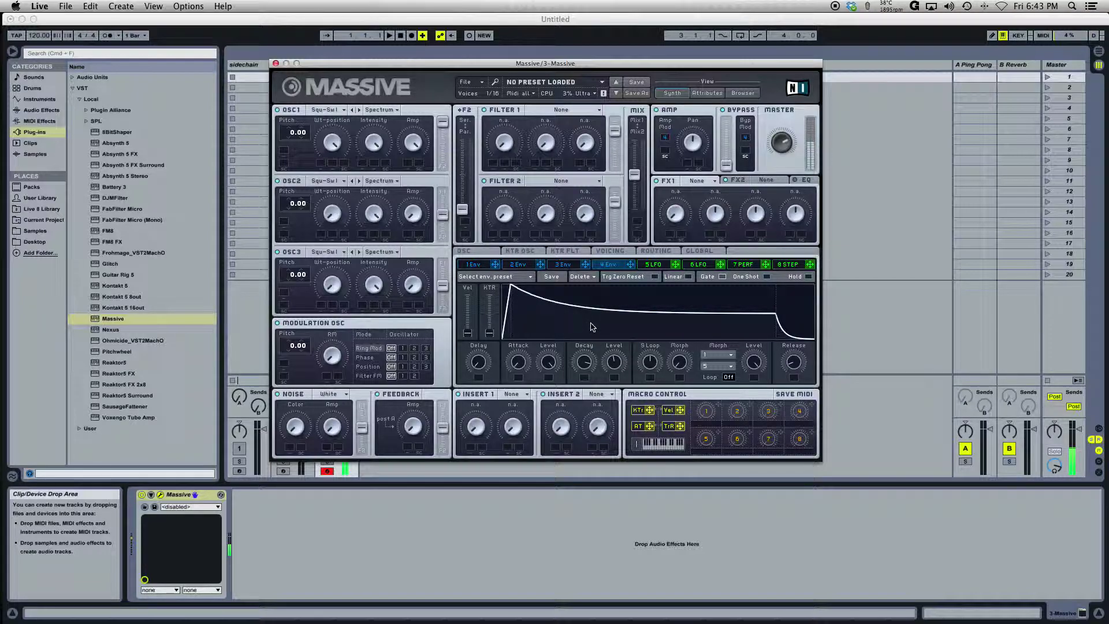
drag(592, 367, 591, 412)
key(a)
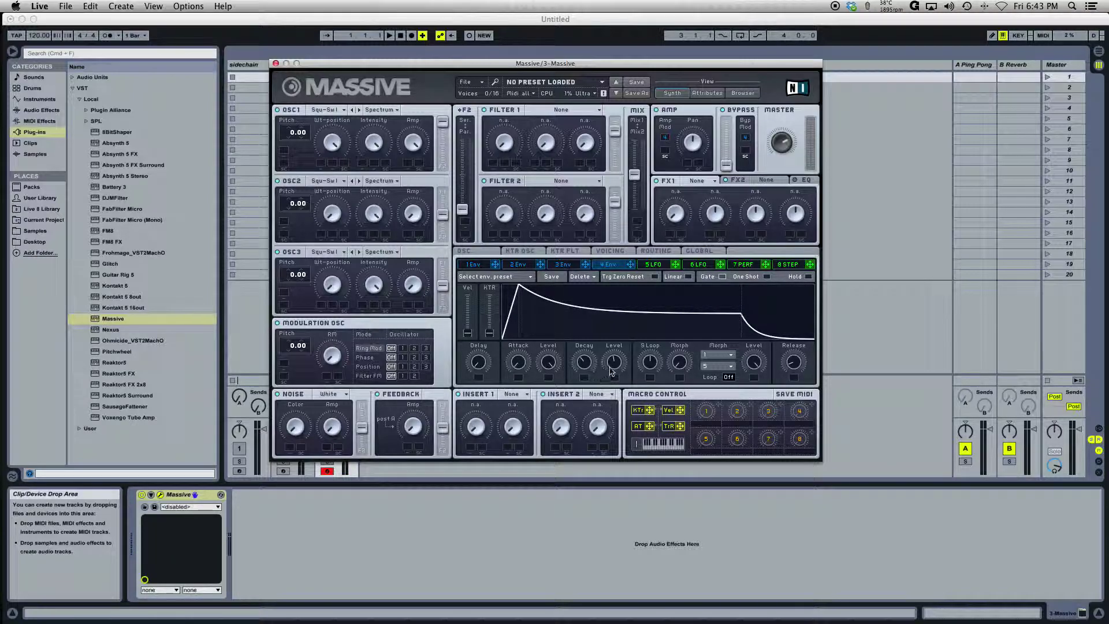
drag(614, 367, 612, 372)
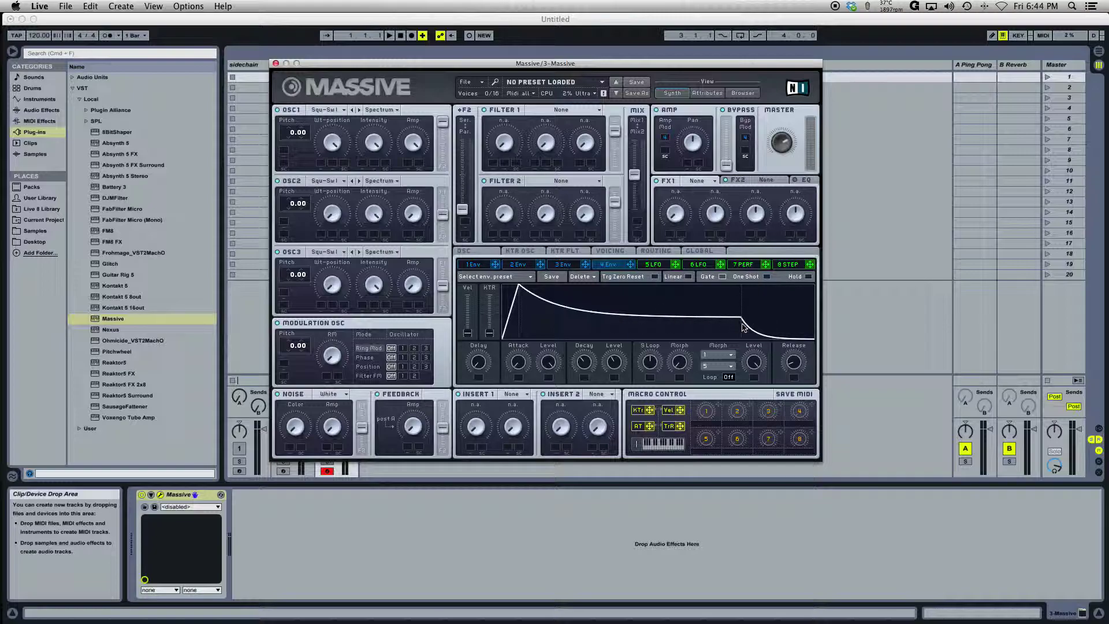
- Lengthen the envelope's release, try a very short and a long decay with a test note, and lengthen the attack
drag(794, 362, 807, 319)
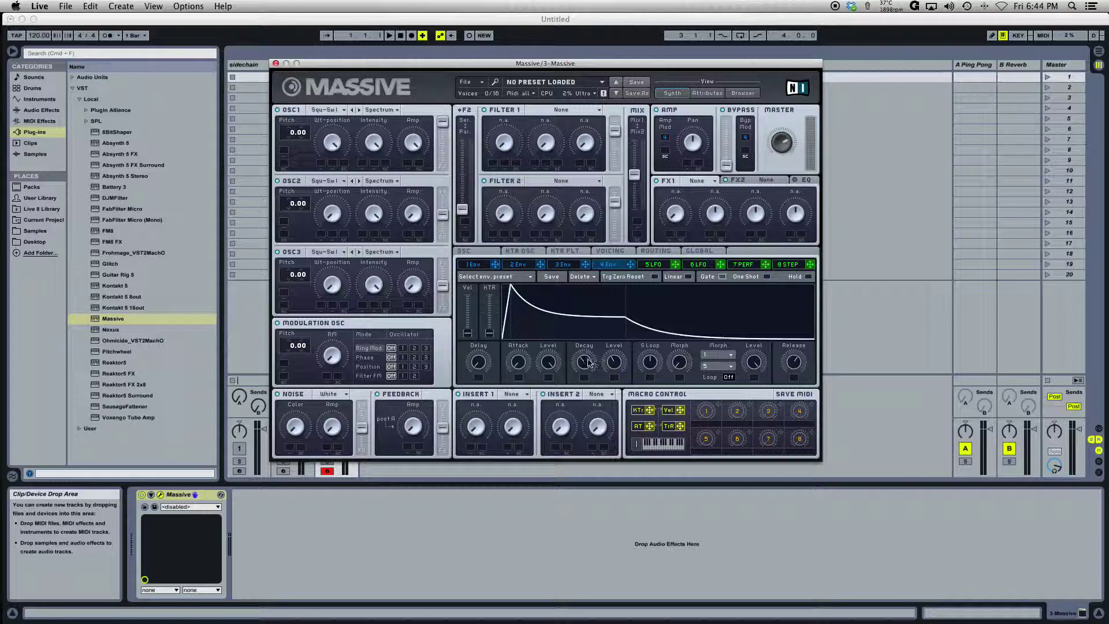
drag(586, 362, 593, 430)
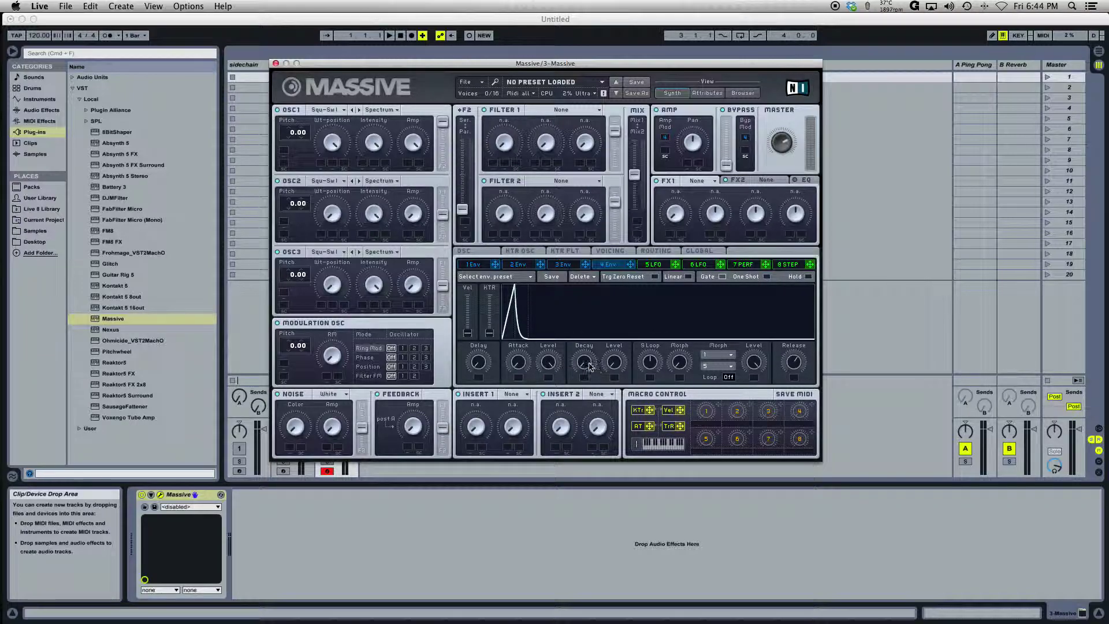
drag(584, 362, 593, 298)
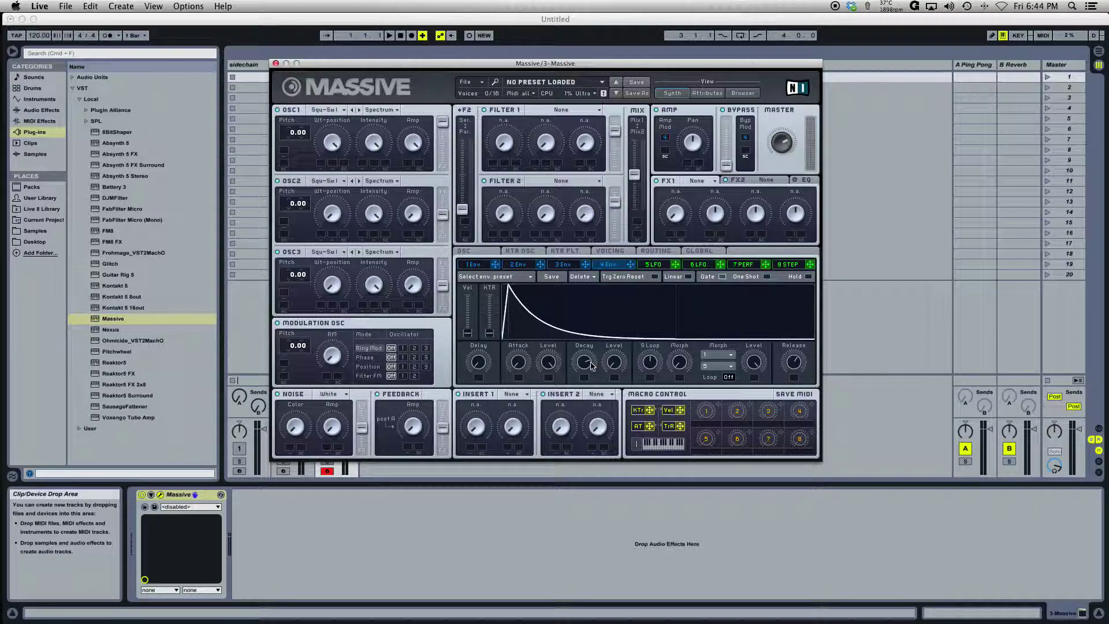
key(a)
drag(518, 363, 521, 331)
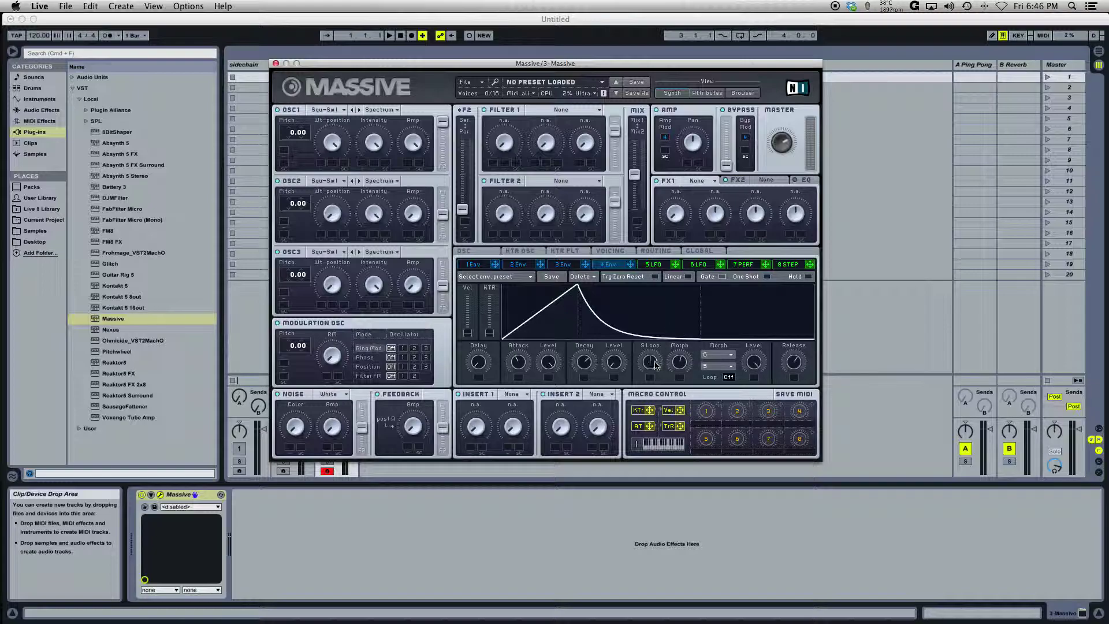
- Turn on the envelope's sustain loop with a count of 1 and adjust its morph and S Loop amounts
click(728, 377)
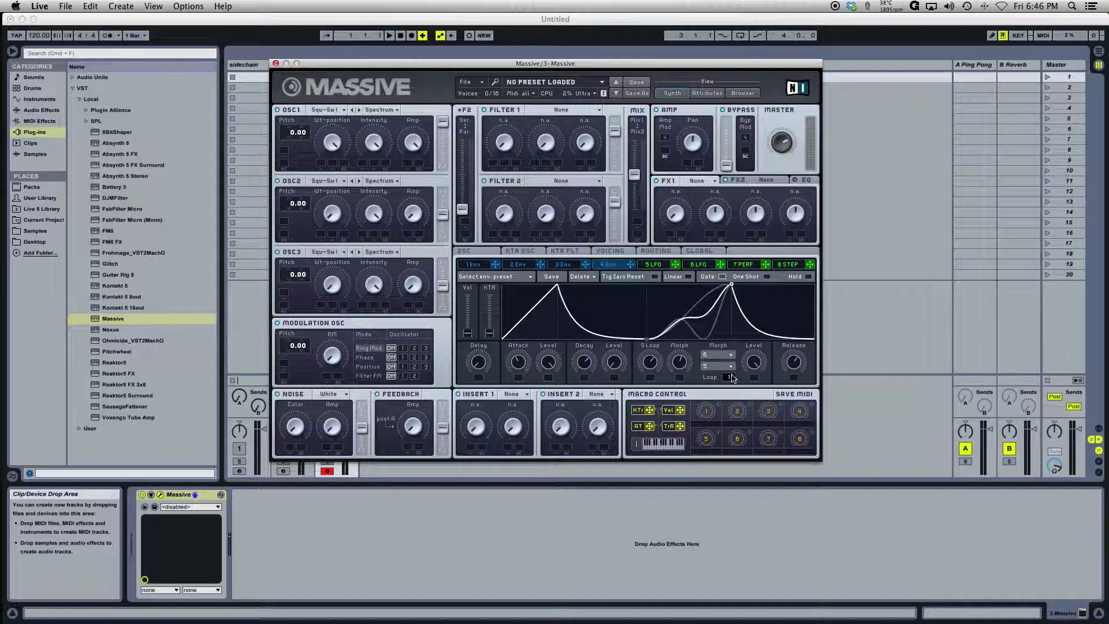
drag(679, 362, 682, 417)
drag(652, 364, 660, 341)
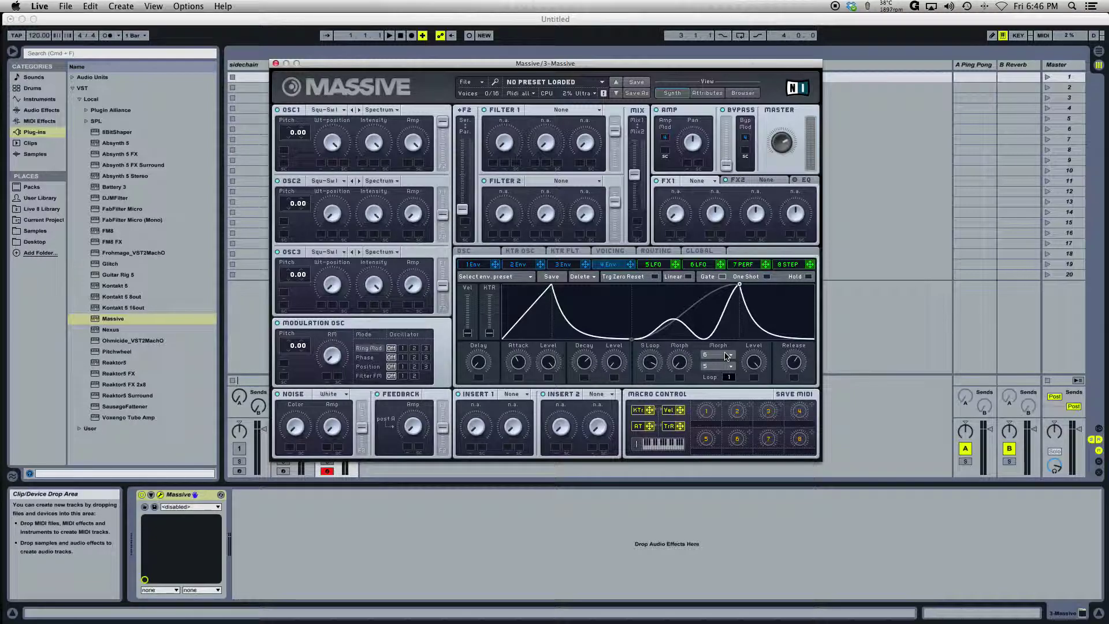
mouse_move(679, 363)
mouse_down()
mouse_move(693, 302)
mouse_move(696, 372)
mouse_up()
mouse_move(652, 363)
mouse_down()
mouse_move(616, 358)
mouse_move(619, 327)
mouse_move(616, 348)
mouse_up()
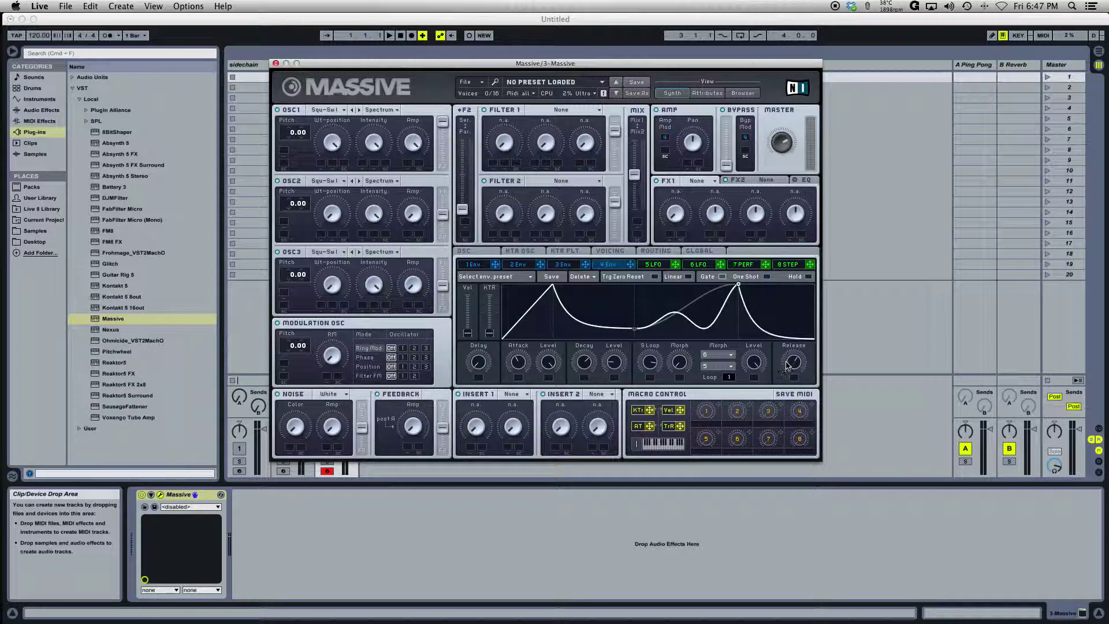
- Set the envelope's loop count to 4, shorten the looped section, and lower the level after the loop to zero
drag(794, 364, 794, 378)
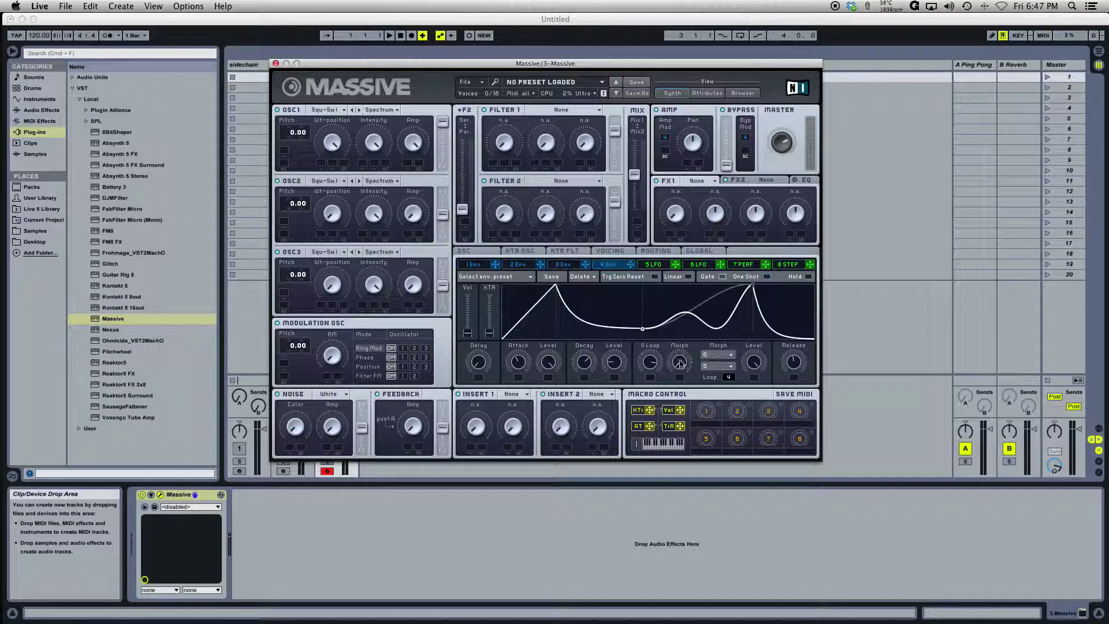
drag(655, 364, 650, 467)
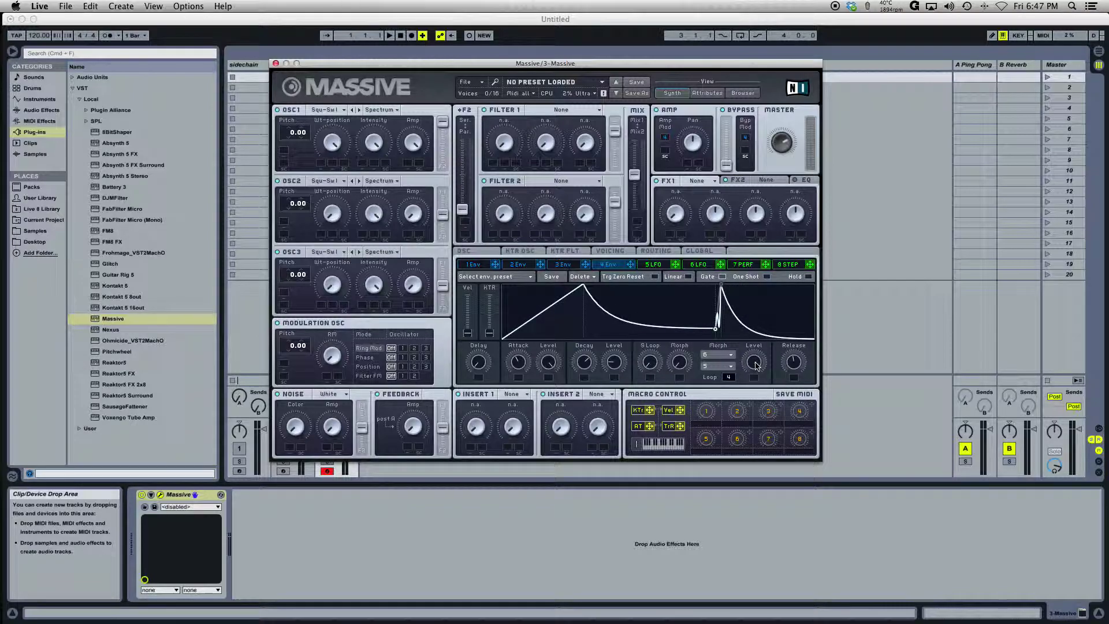
drag(756, 365, 746, 486)
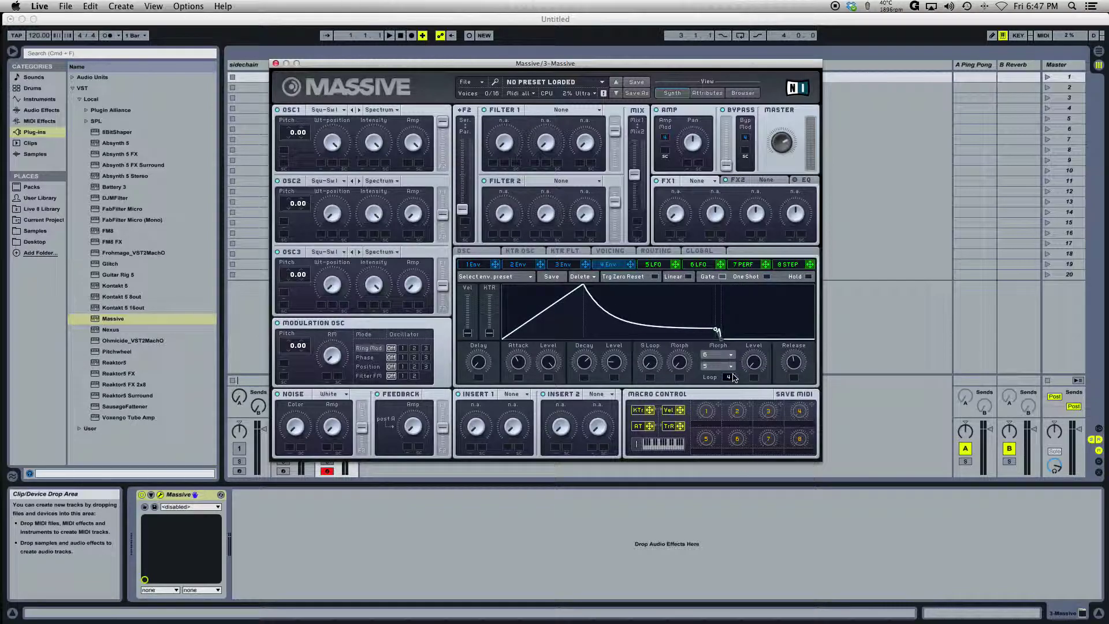
- Turn the envelope's loop off and slightly lengthen the release
drag(729, 377, 734, 400)
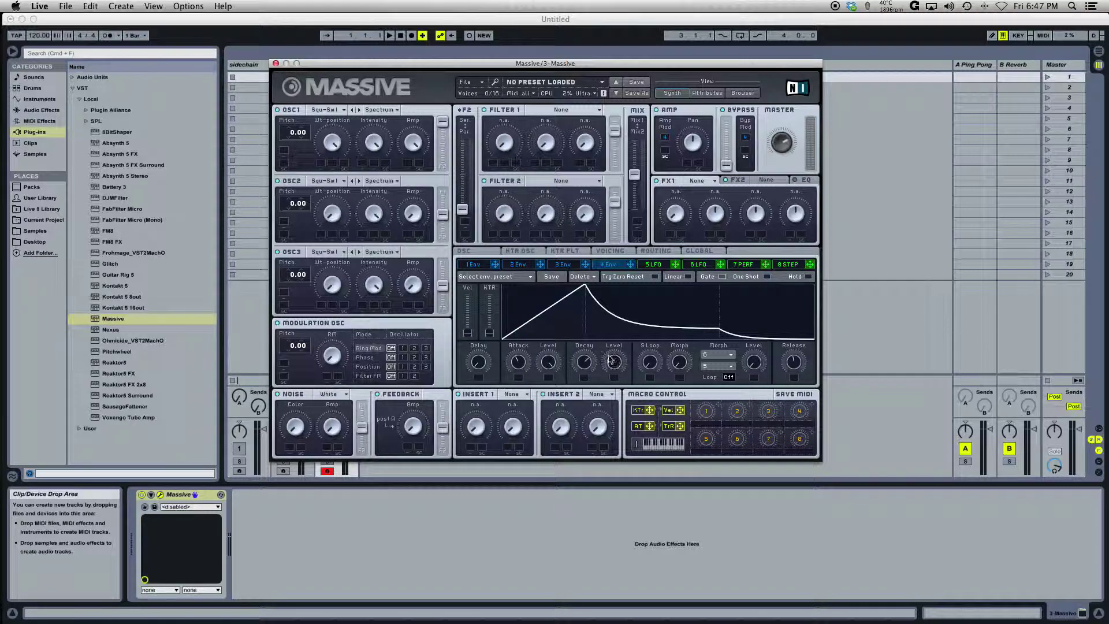
drag(793, 362, 793, 352)
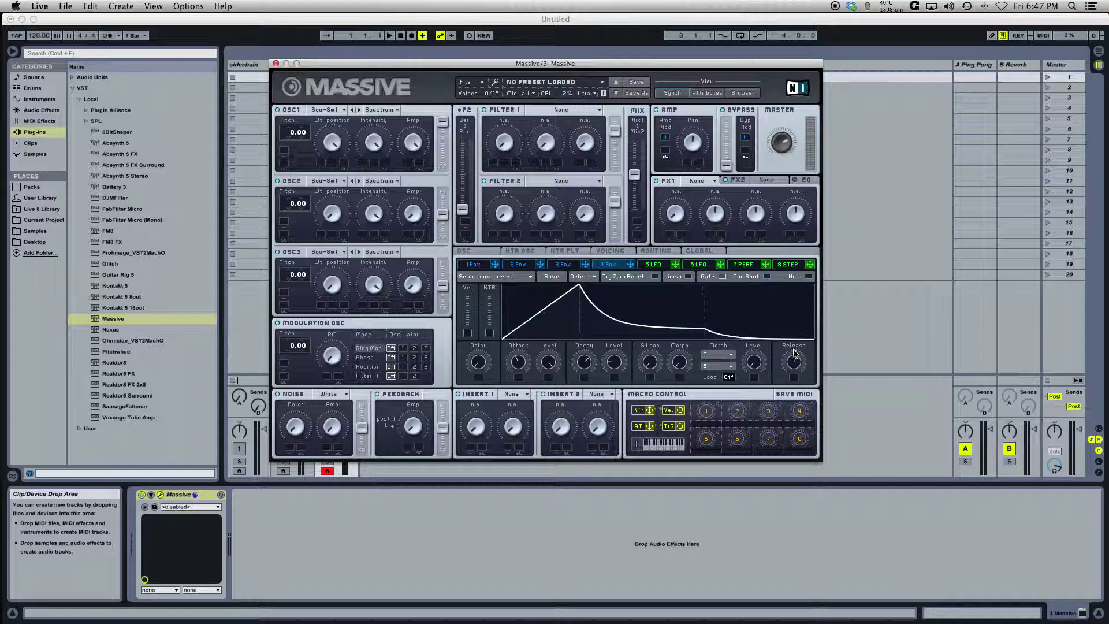